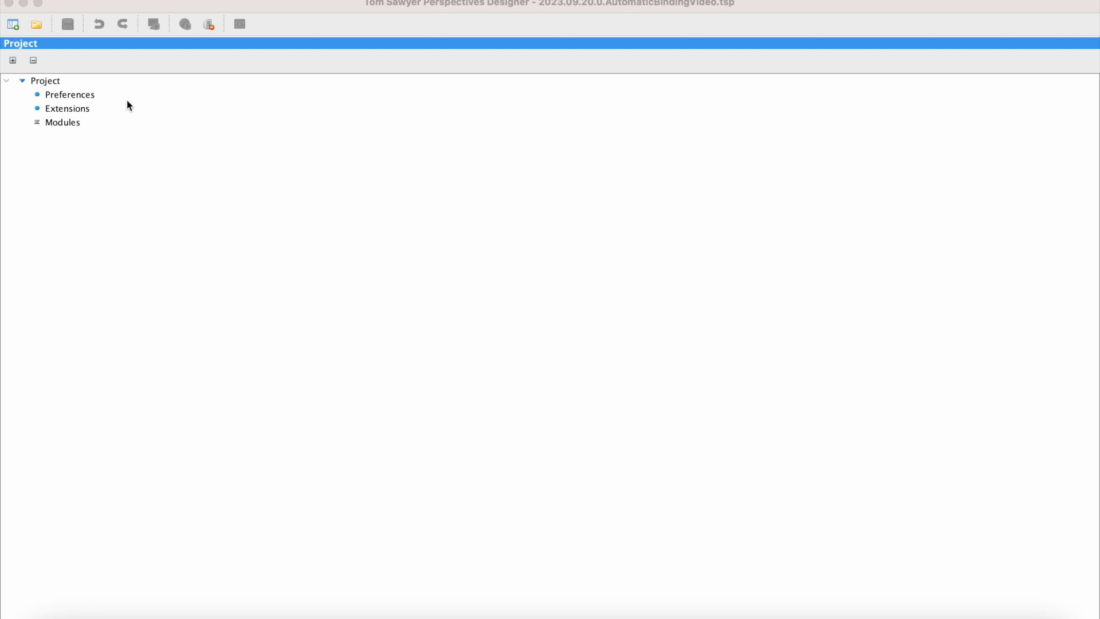
# Step: Add a module to the project, keeping the suggested name Module 1
pyautogui.click(80, 126)
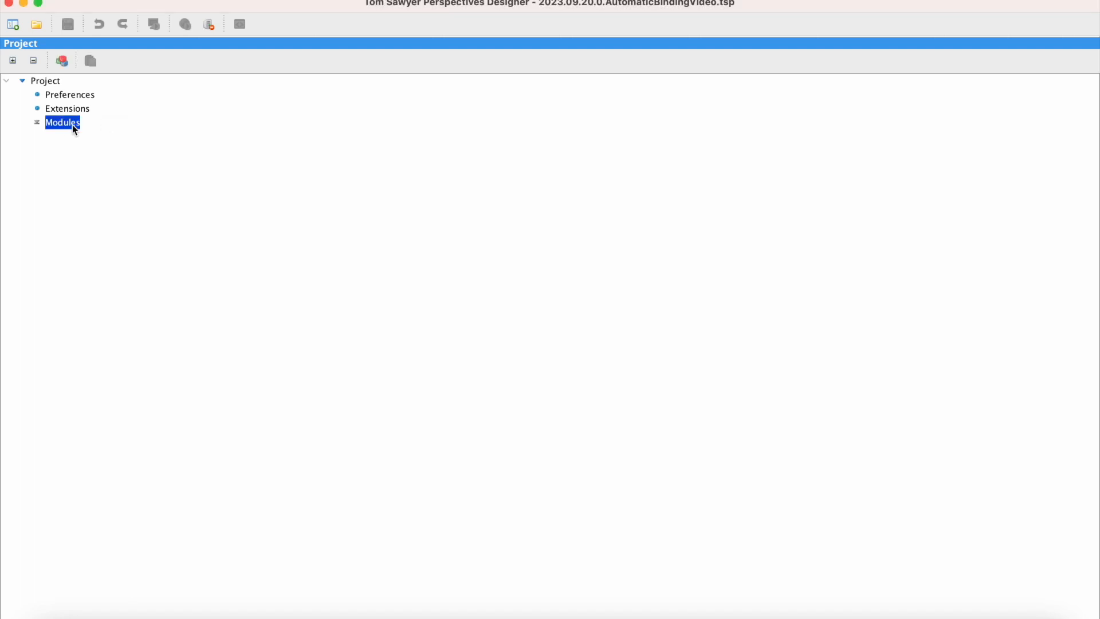
pyautogui.rightClick(84, 126)
pyautogui.click(167, 134)
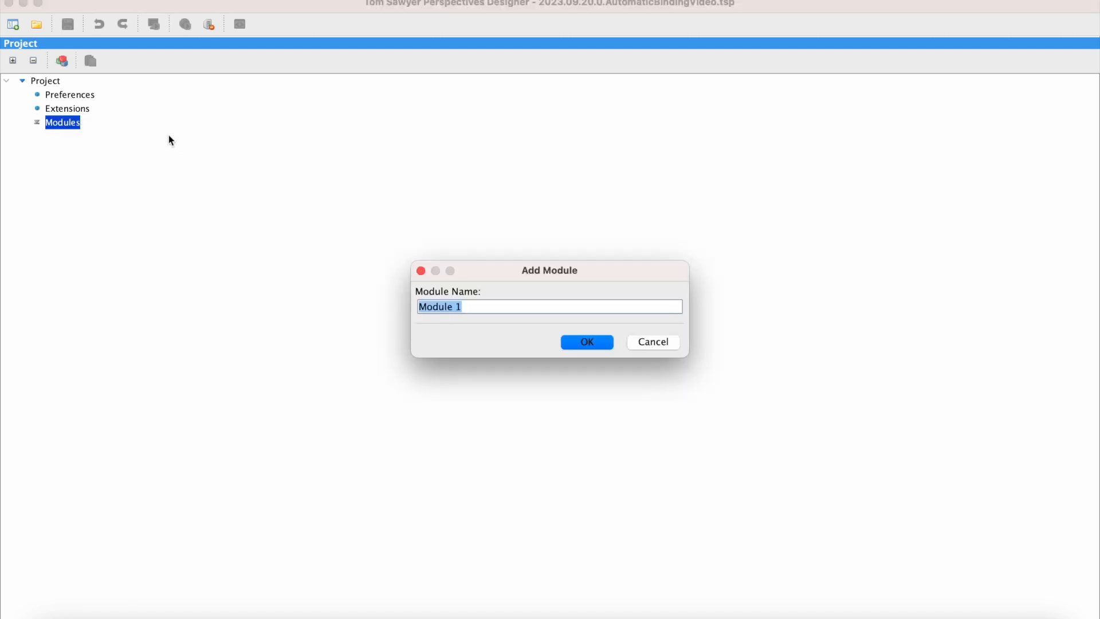
pyautogui.press('Return')
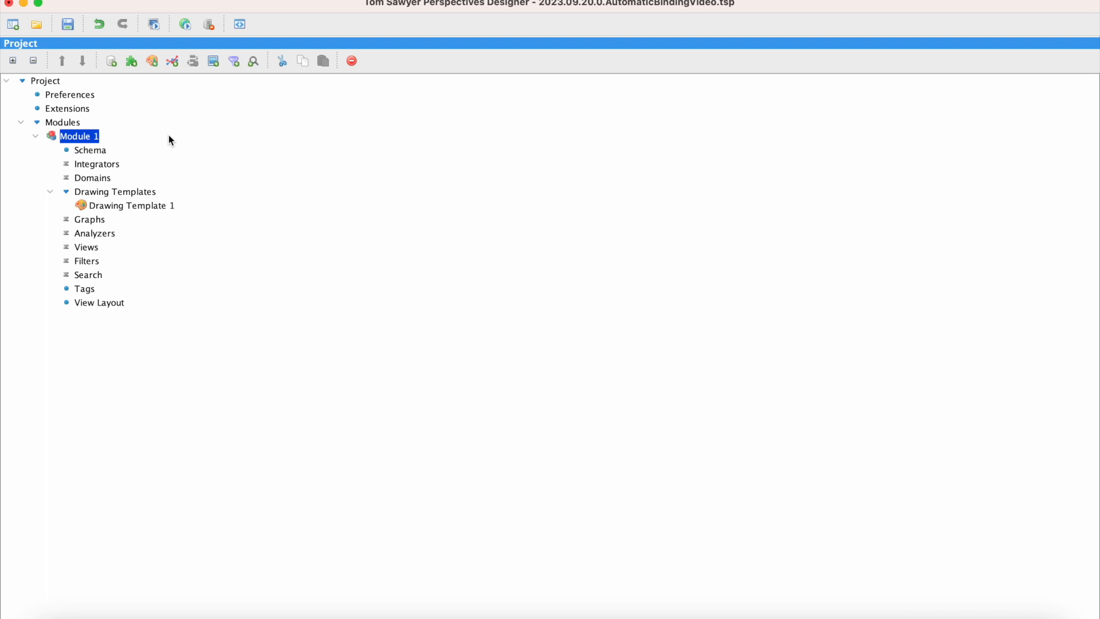
# Step: Add a TinkerPop integrator to Module 1, keeping the suggested name TinkerPop Integrator 1
pyautogui.click(115, 167)
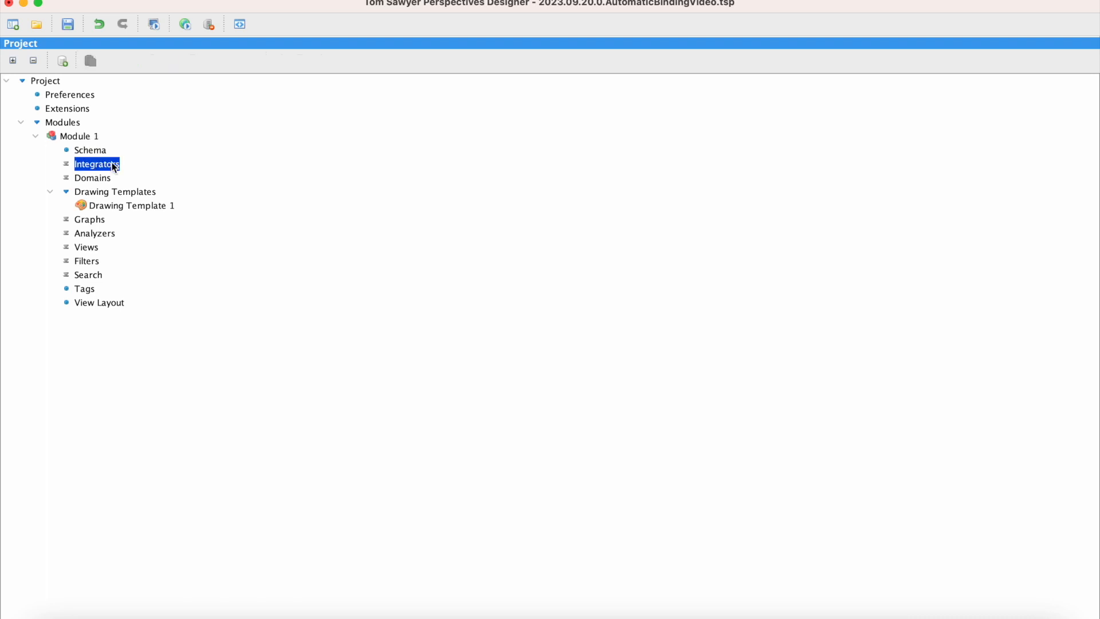
pyautogui.rightClick(111, 163)
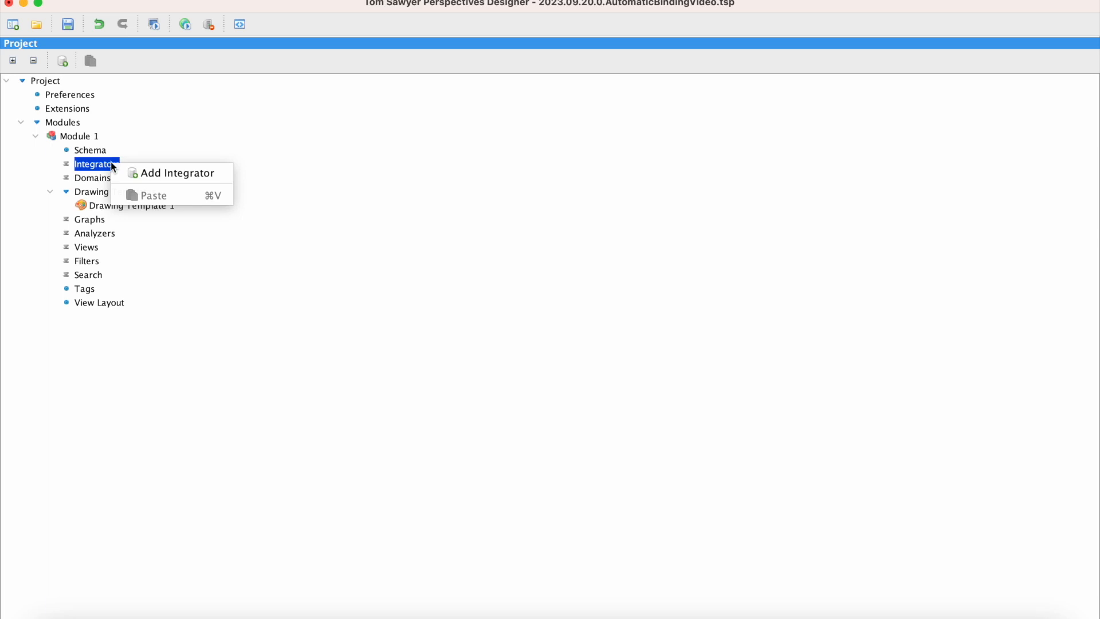
pyautogui.click(228, 175)
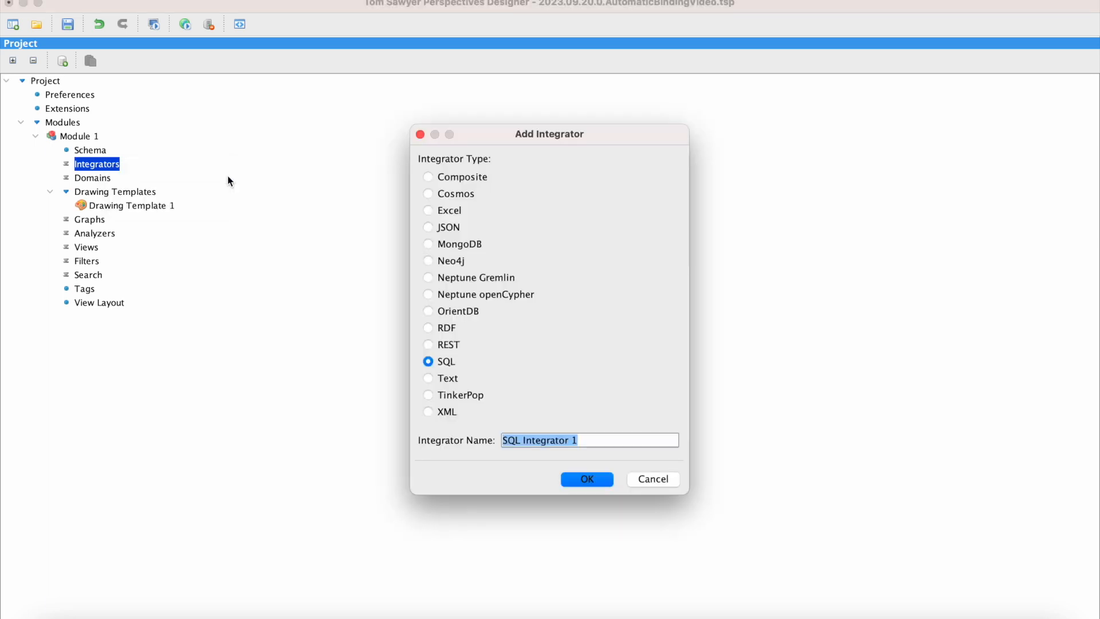
pyautogui.click(430, 395)
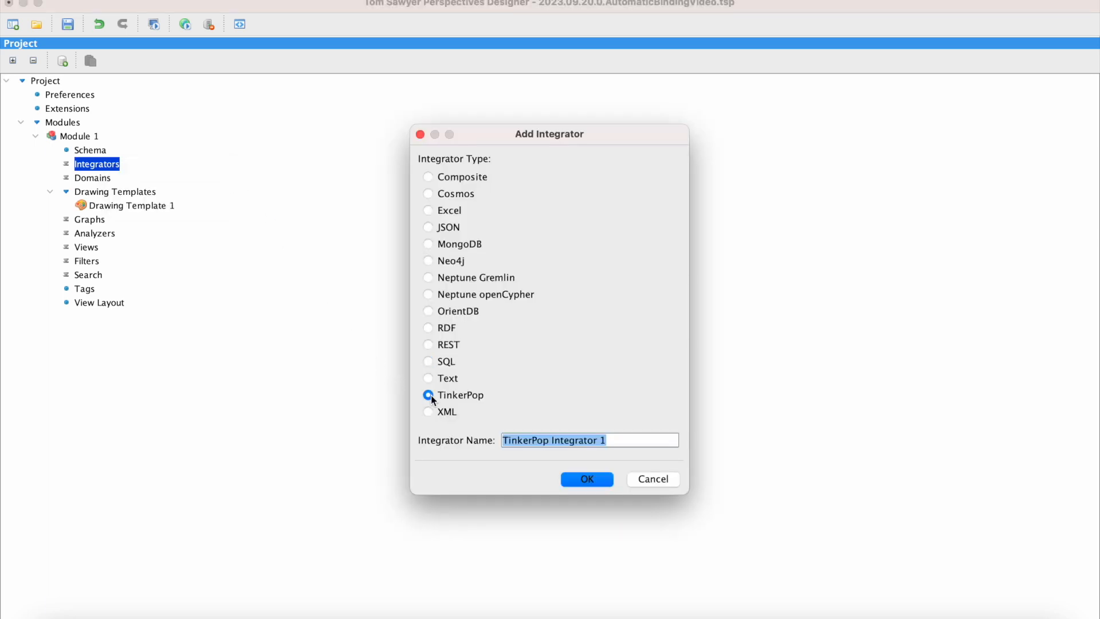
pyautogui.click(596, 479)
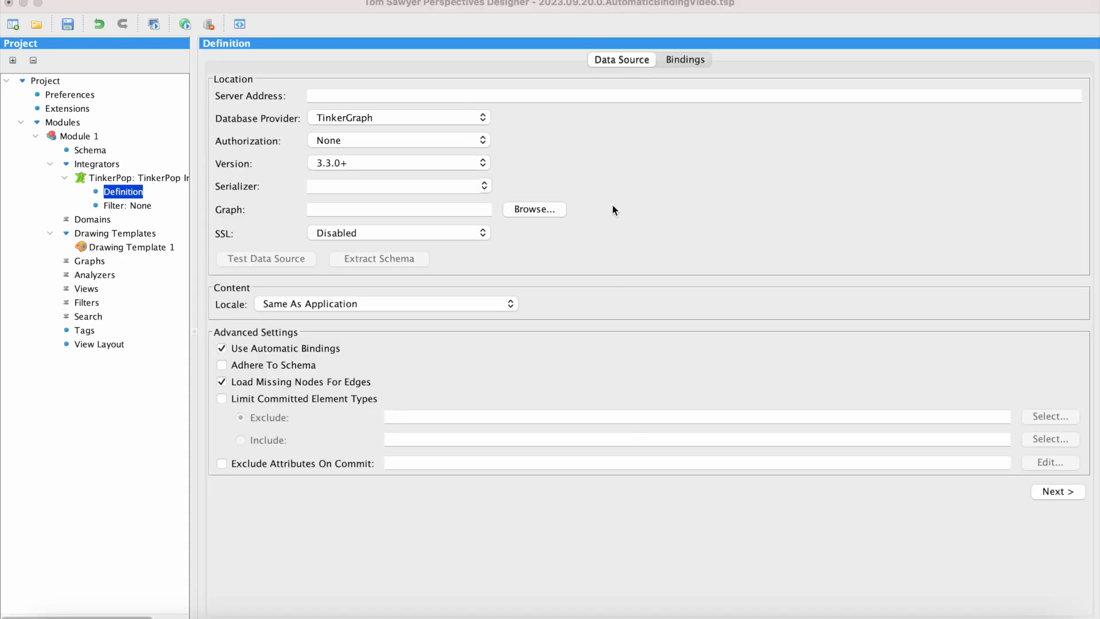
# Step: Enable Exclude Attributes On Commit for the integrator and set its server address to brk-bvm-win06.tomsawyer.com:8183
pyautogui.moveTo(555, 100)
pyautogui.click(367, 468)
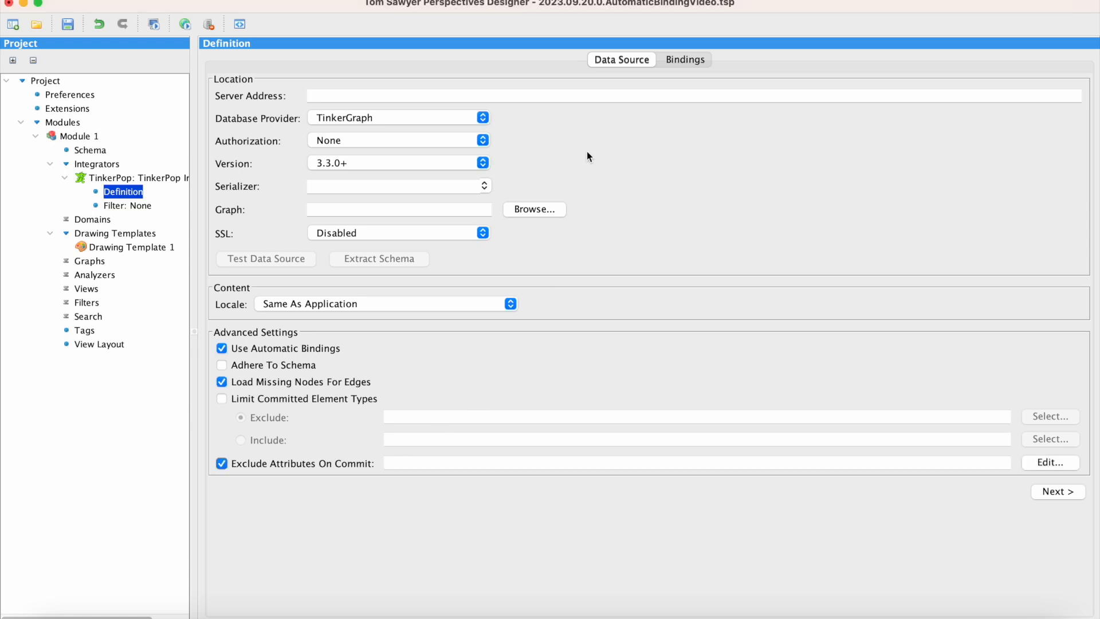
pyautogui.click(549, 95)
pyautogui.write('brk-bvm-win06.tomsawyer.com:8183')
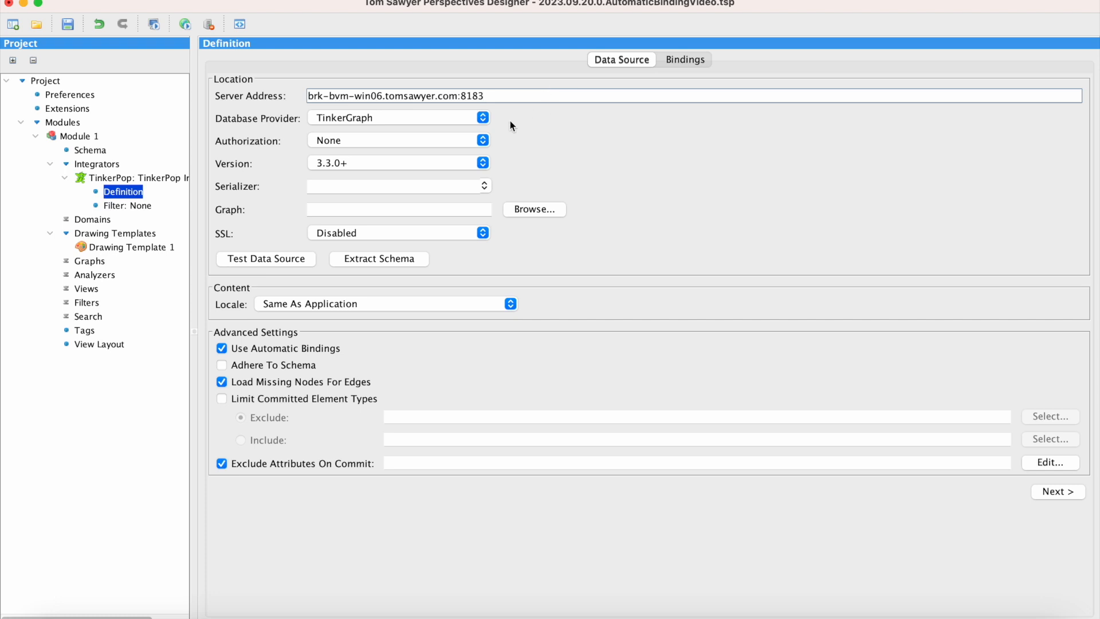
# Step: Set the serializer to application/vnd.gremlin-v3.0+json and test the data source
pyautogui.click(483, 187)
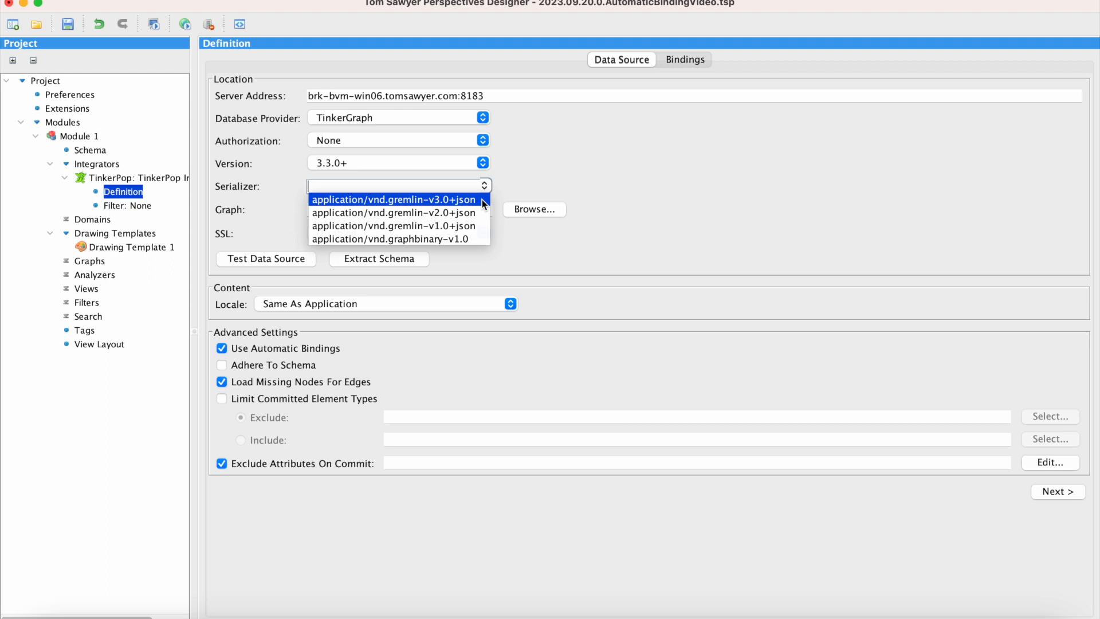
pyautogui.click(482, 198)
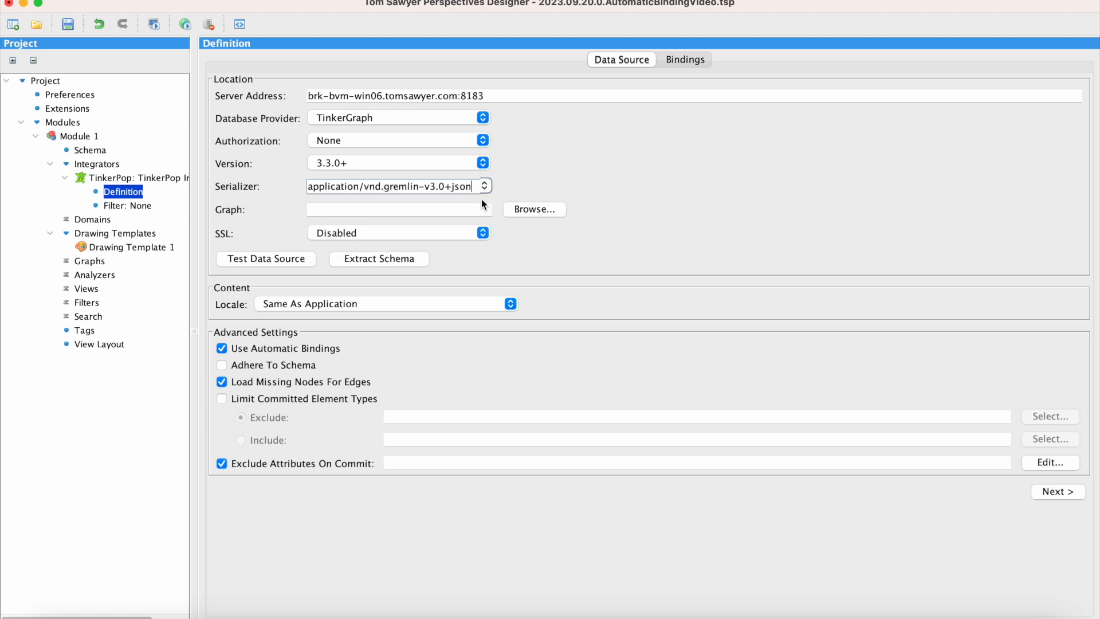
pyautogui.click(305, 260)
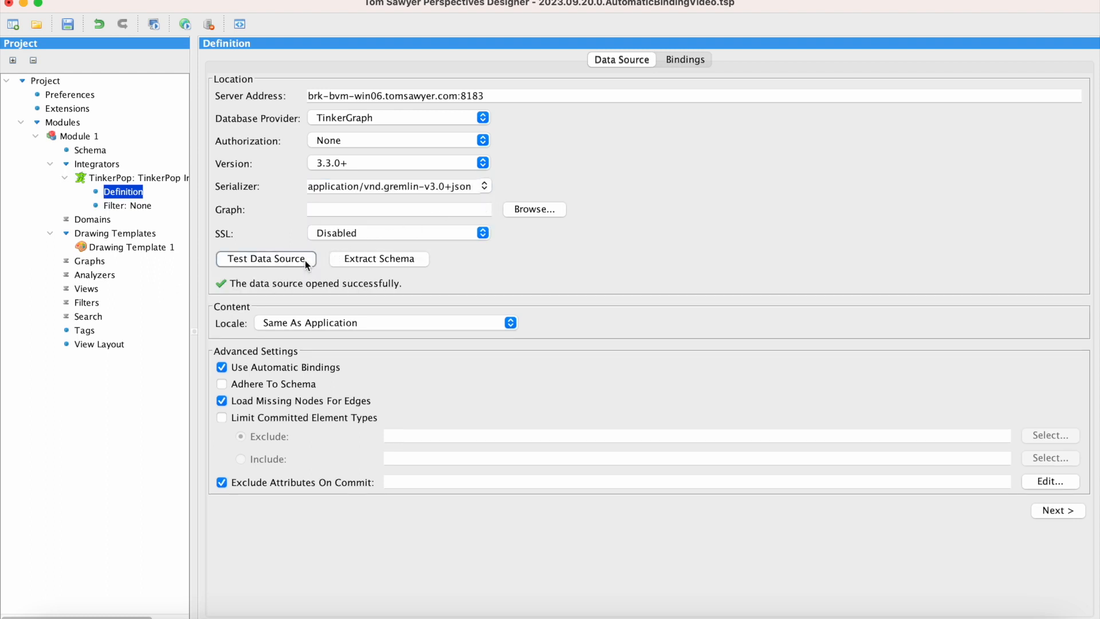
# Step: Choose graph g from the server as the integrator's graph
pyautogui.click(521, 211)
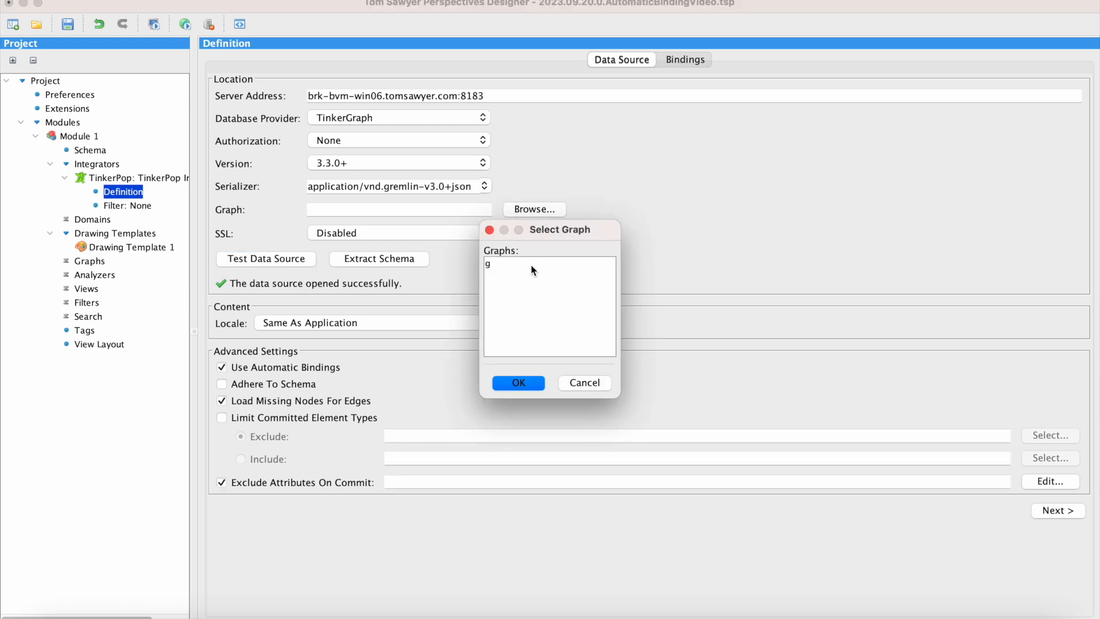
pyautogui.click(497, 265)
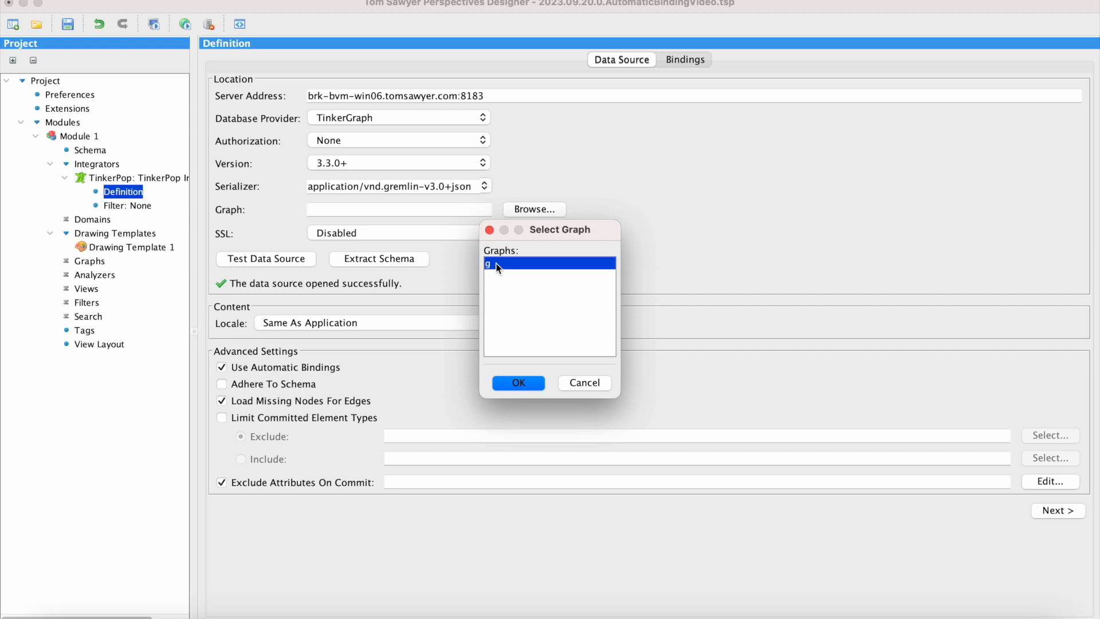
pyautogui.click(537, 385)
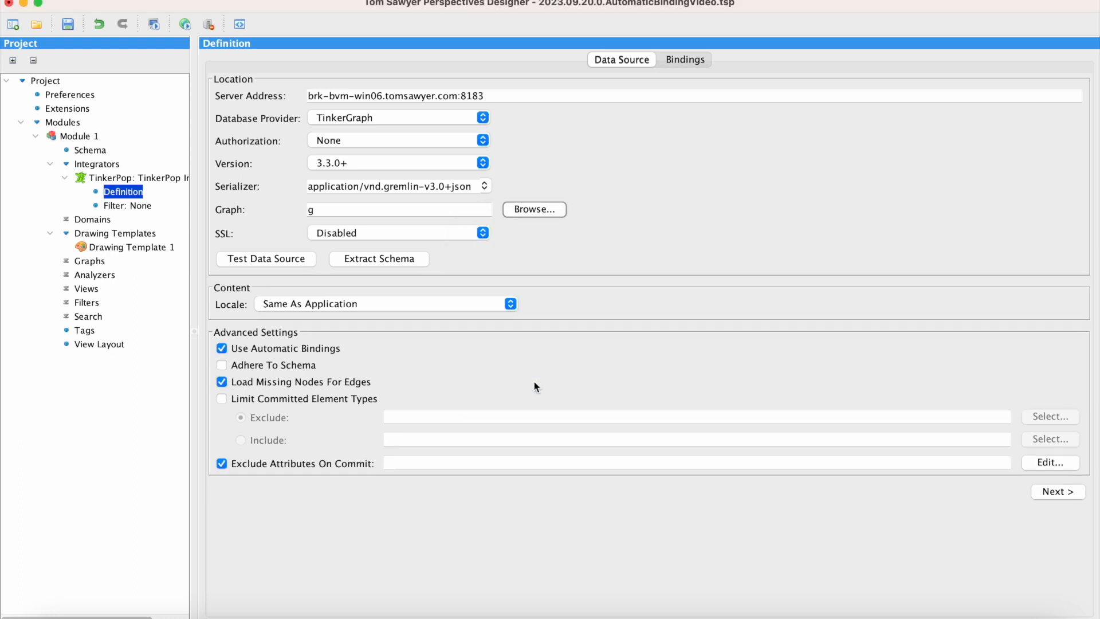
# Step: Extract the schema from the data source and display Module 1's schema with all model element types expanded
pyautogui.click(424, 261)
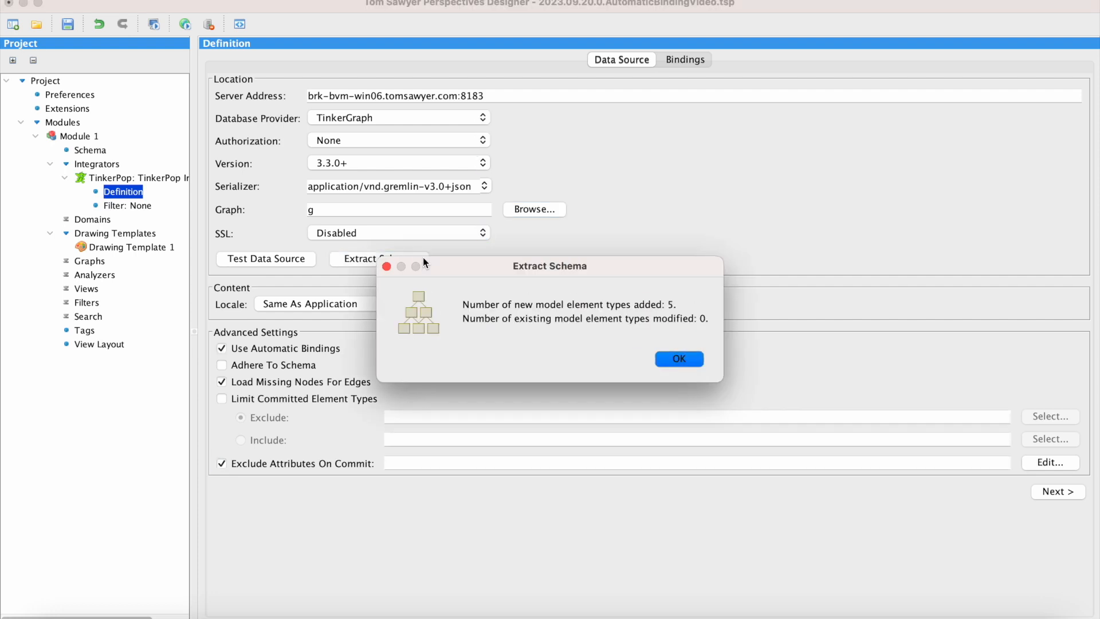
pyautogui.click(679, 359)
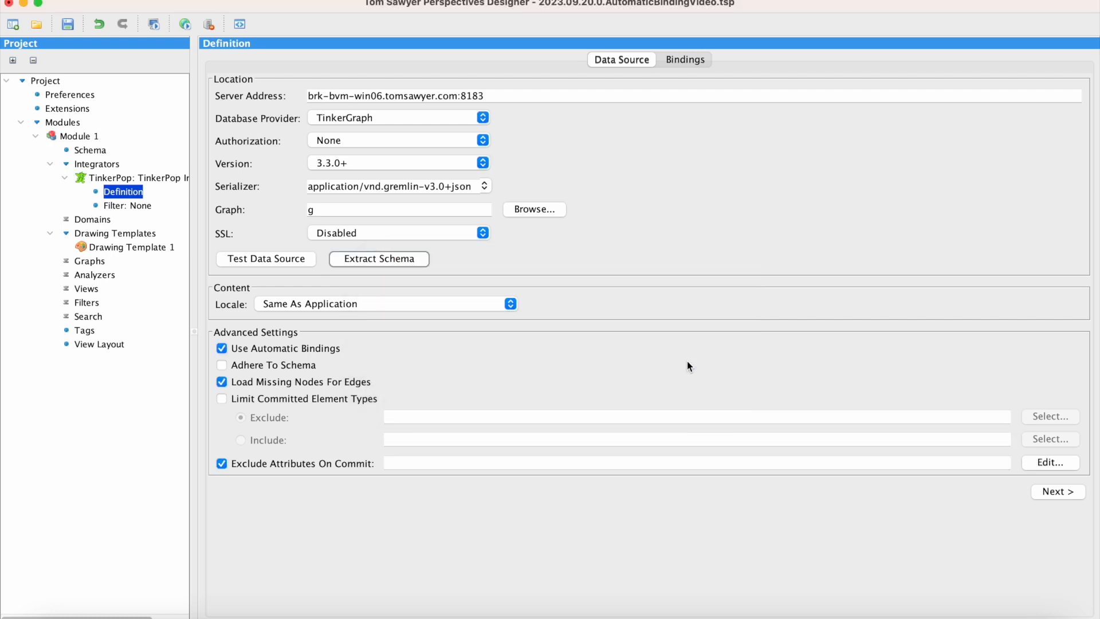
pyautogui.click(99, 151)
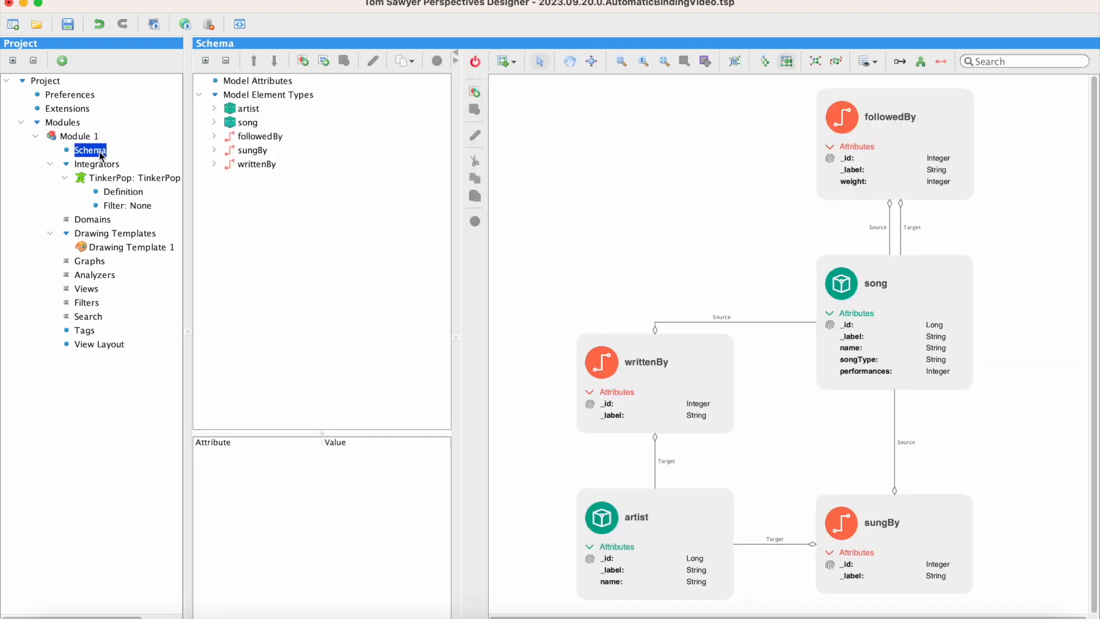
pyautogui.click(205, 61)
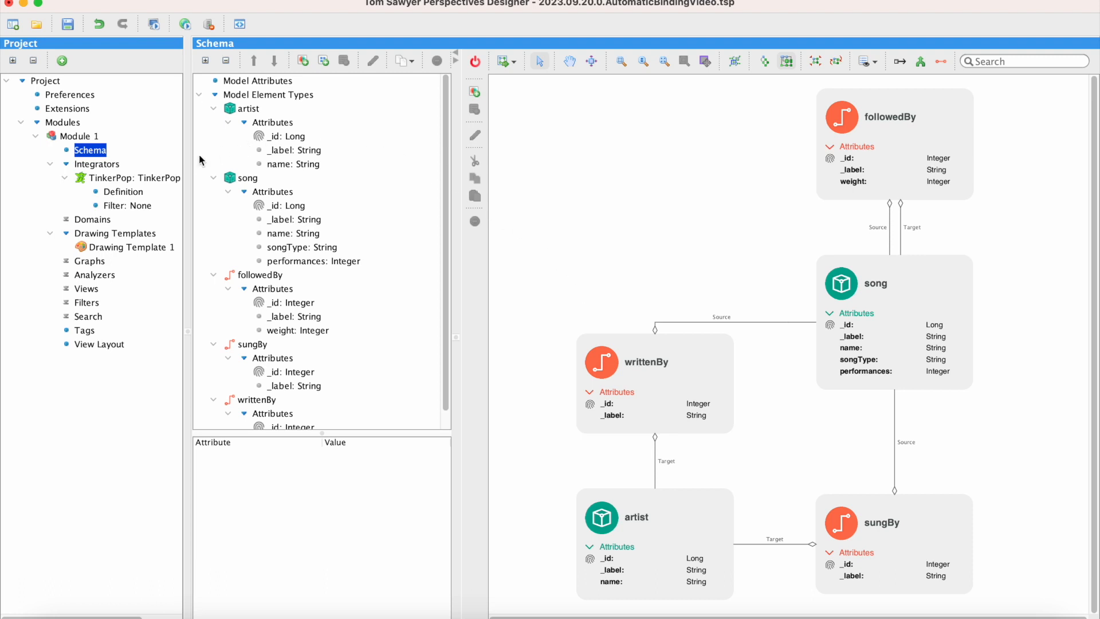
# Step: Add Query 1 to the TinkerPop integrator's bindings with the Gremlin query g.V().bothE().limit(75) and load its database content
pyautogui.click(132, 193)
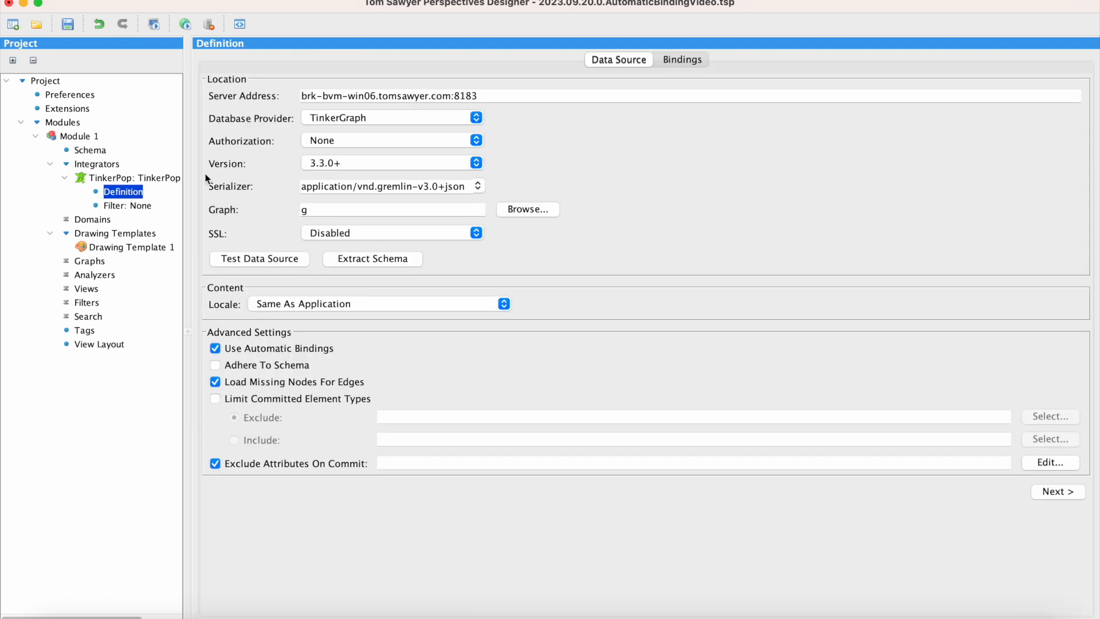
pyautogui.click(680, 60)
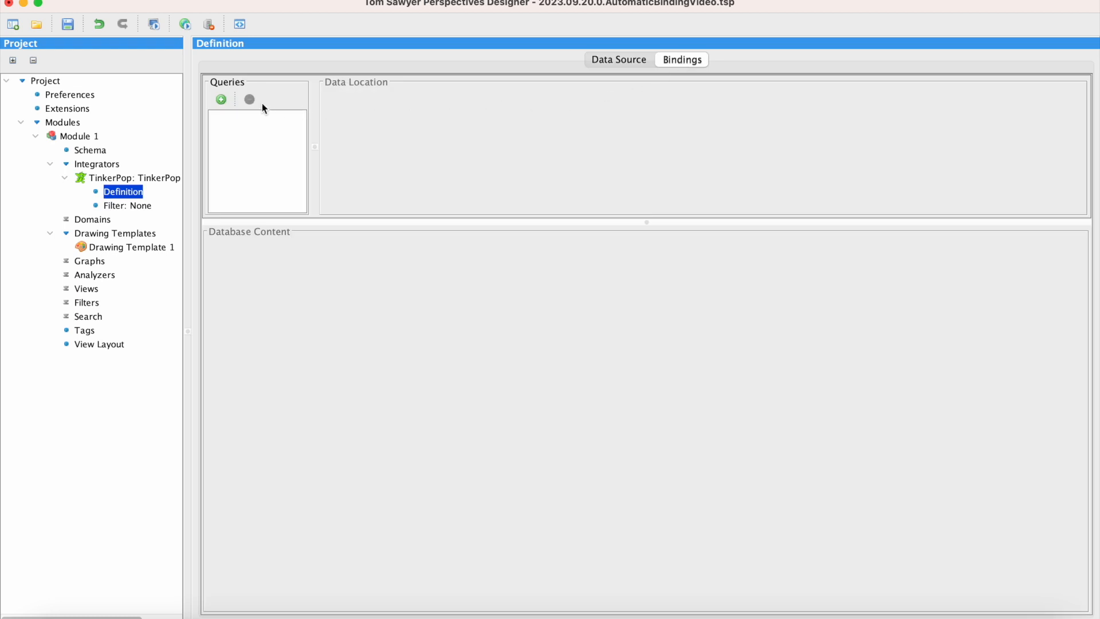
pyautogui.click(221, 100)
pyautogui.press('Return')
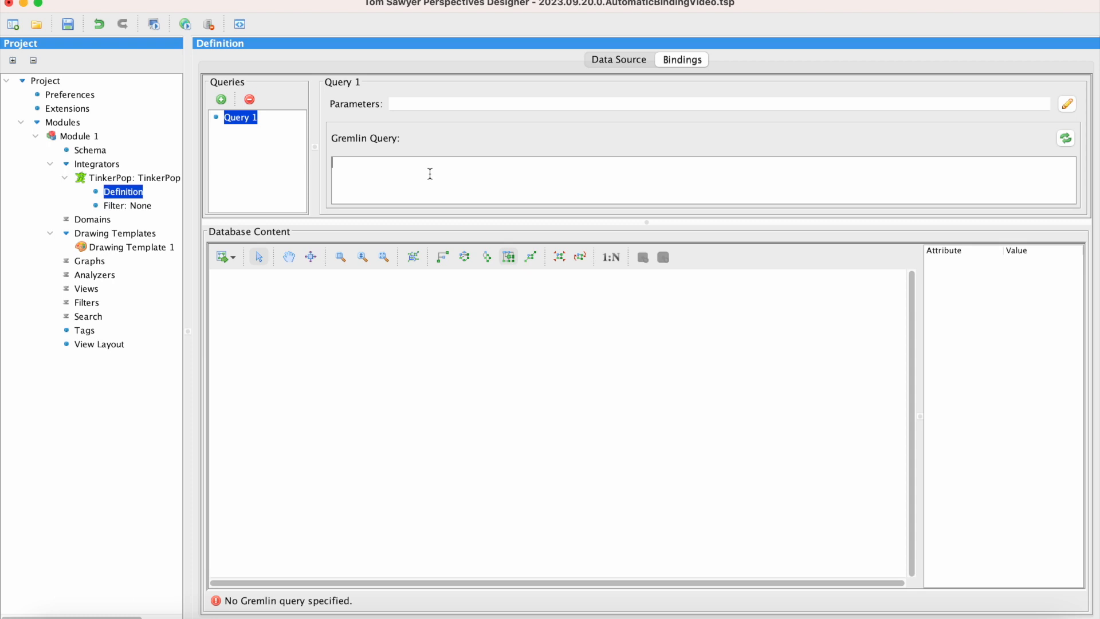
pyautogui.write('g.V().bothE().limit(75)')
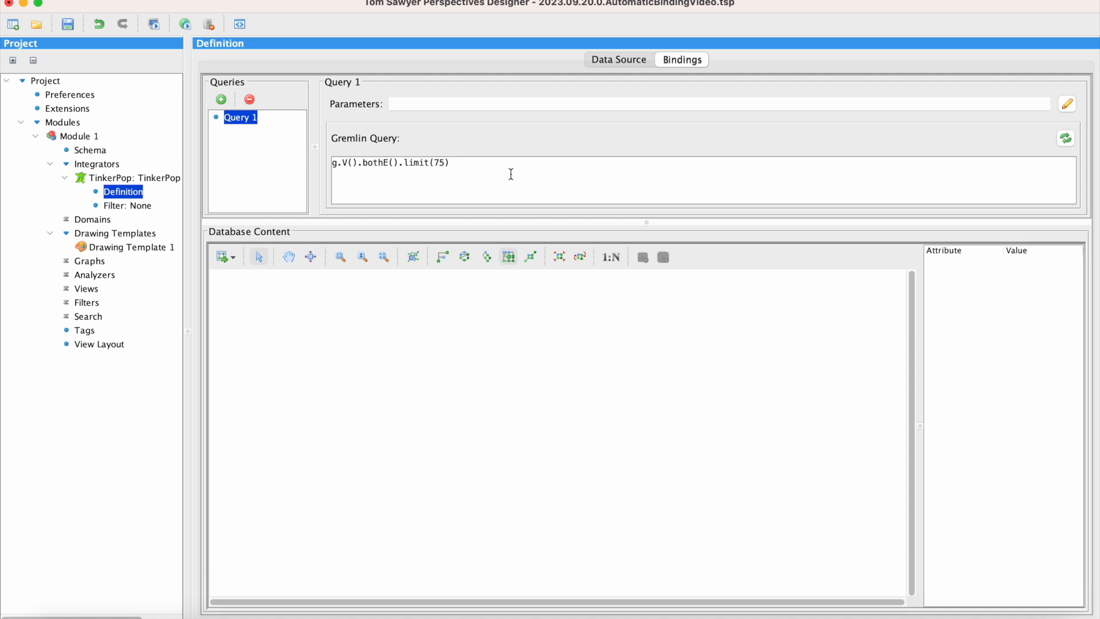
pyautogui.click(1066, 138)
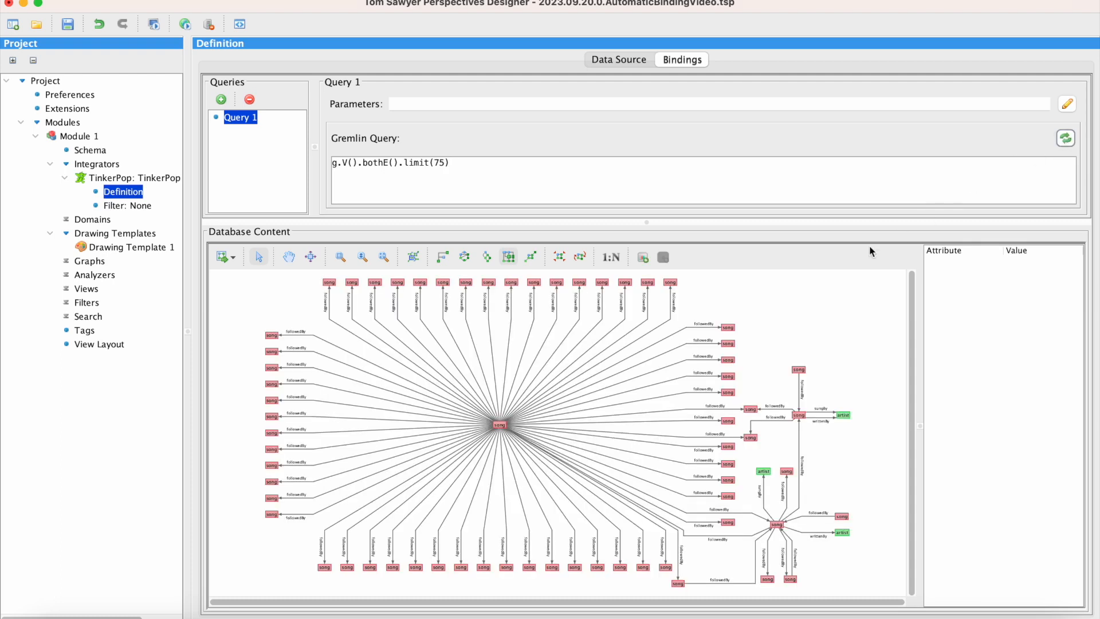
# Step: Inspect the attributes of song nodes in the graph of database content
pyautogui.click(730, 329)
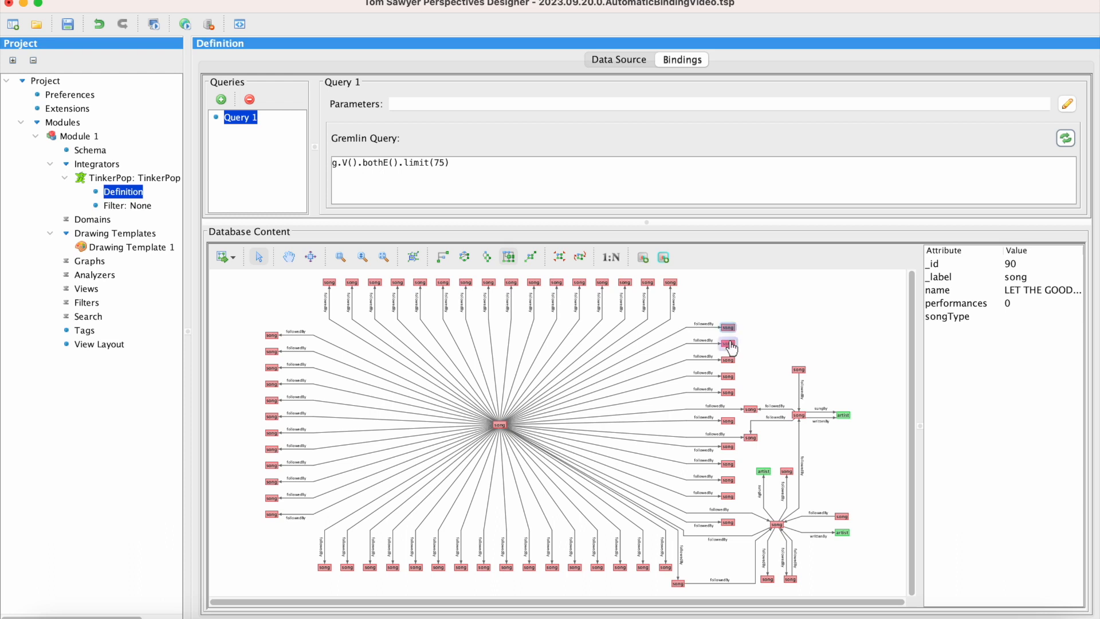
pyautogui.moveTo(731, 343)
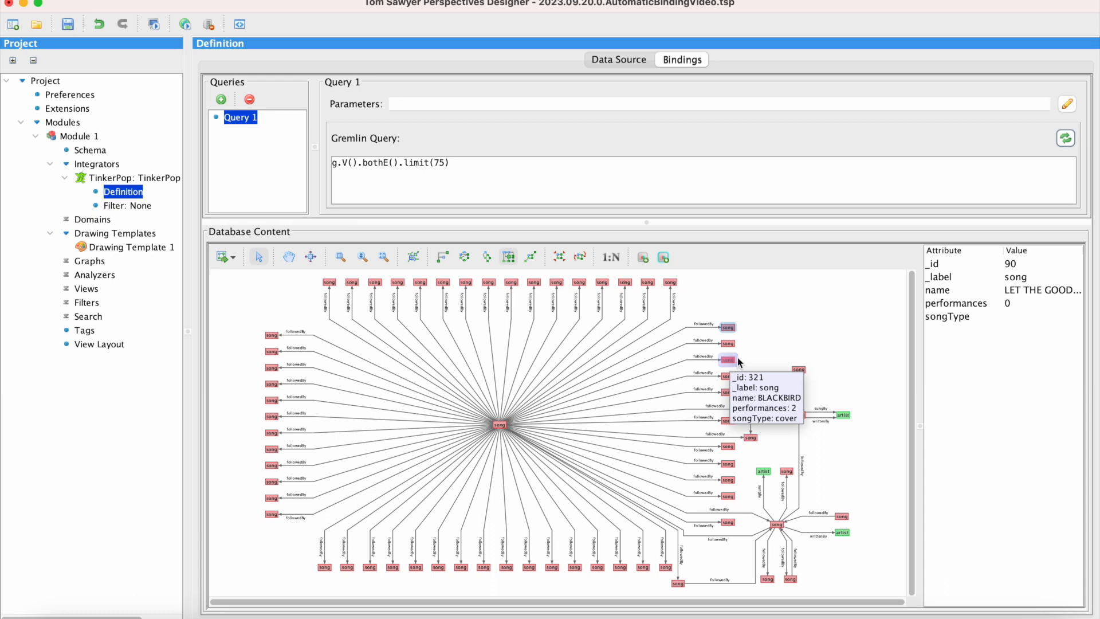
# Step: Switch to the Perspectives Previewer in the browser and compare the song graph in the available layouts, including Circular Layout
pyautogui.press('super+Tab')
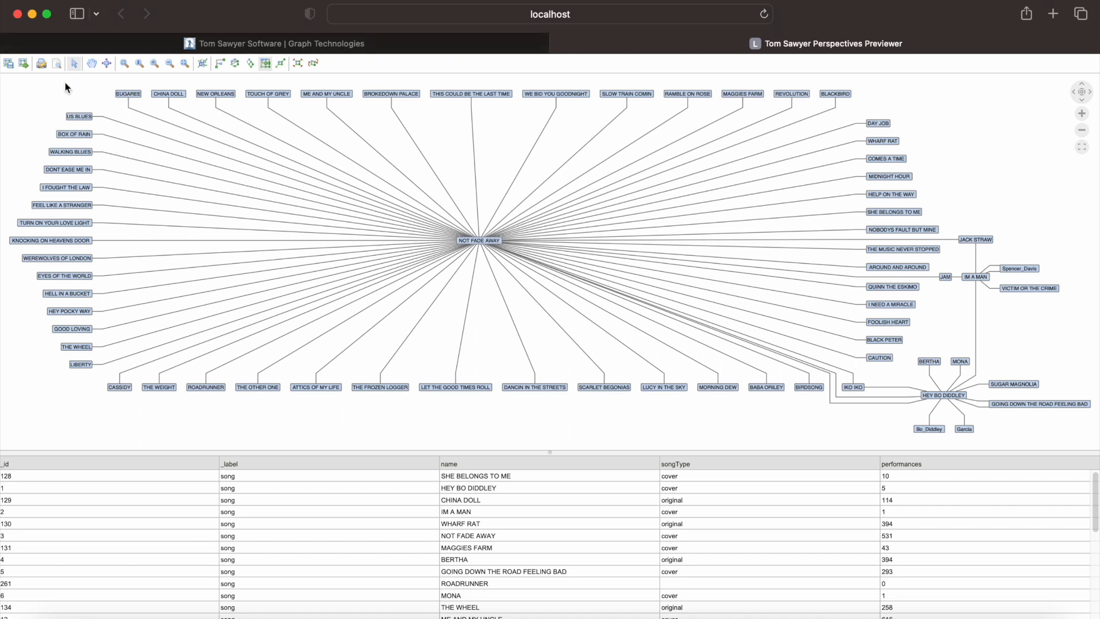
pyautogui.click(220, 64)
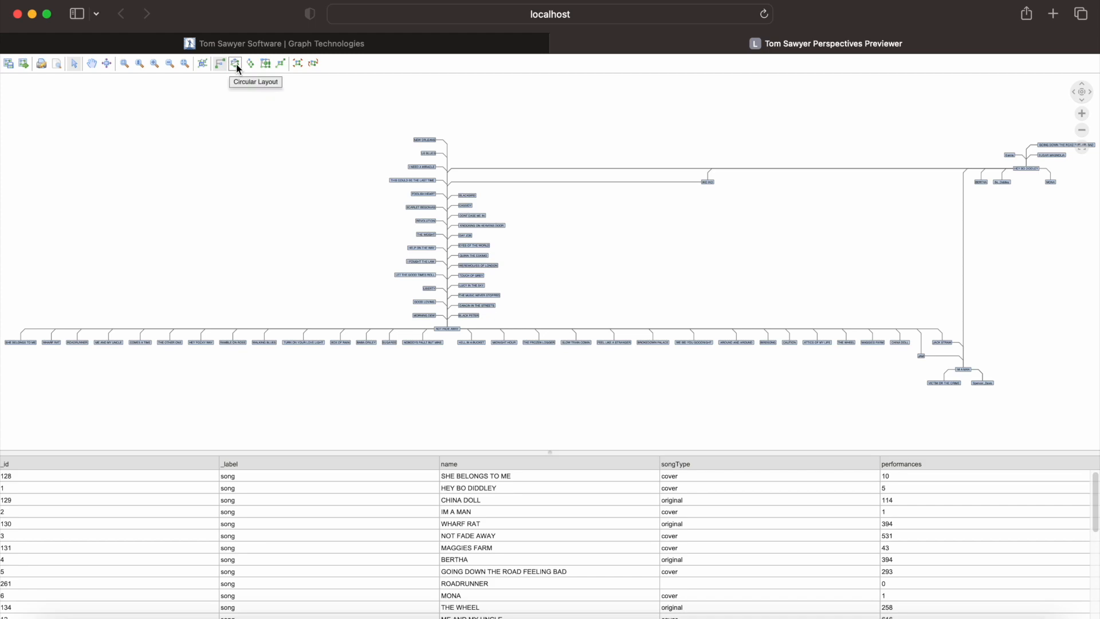
pyautogui.click(236, 64)
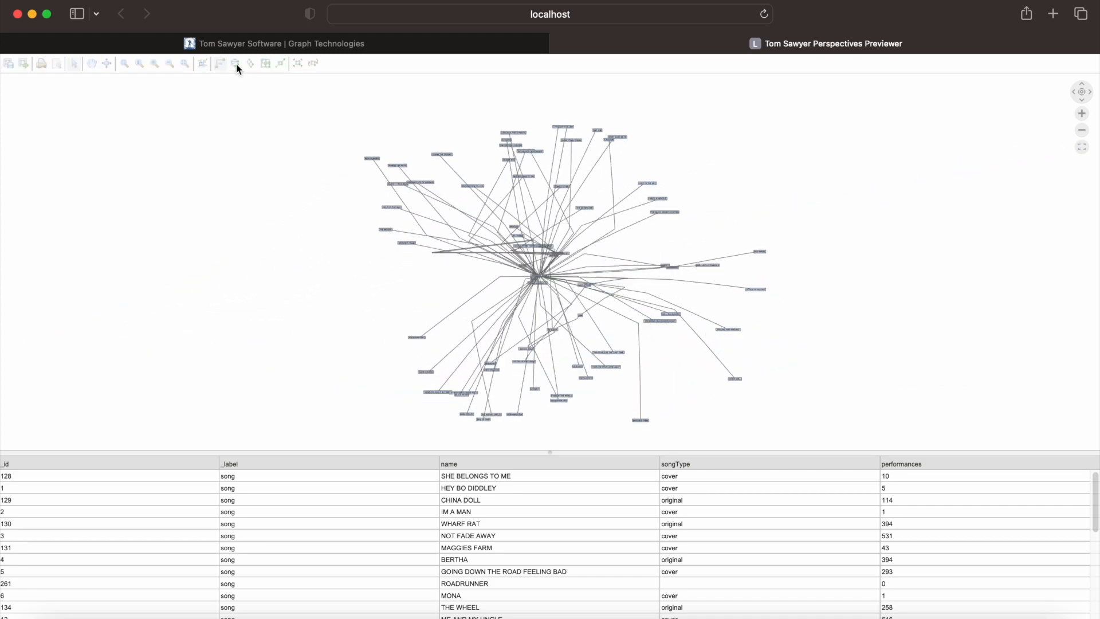
pyautogui.click(249, 64)
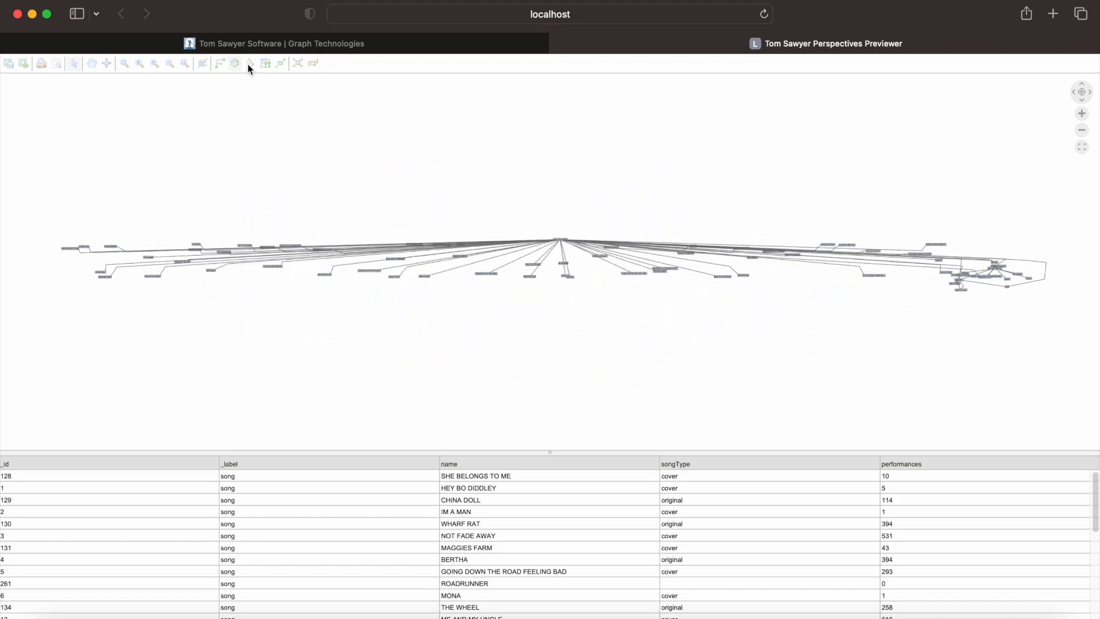
pyautogui.click(280, 64)
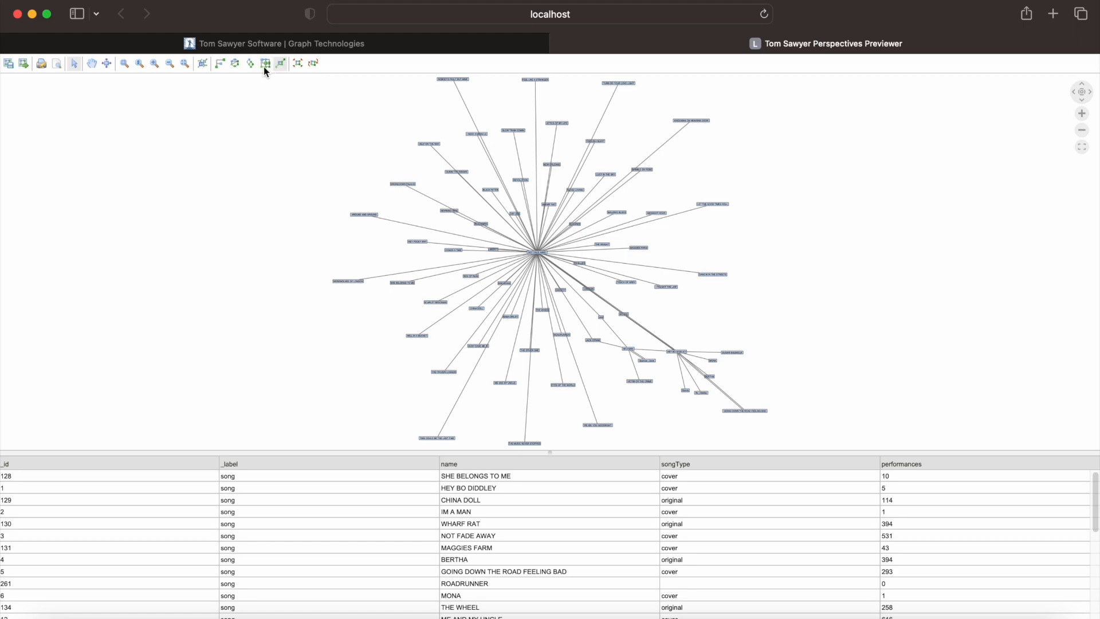
pyautogui.click(264, 67)
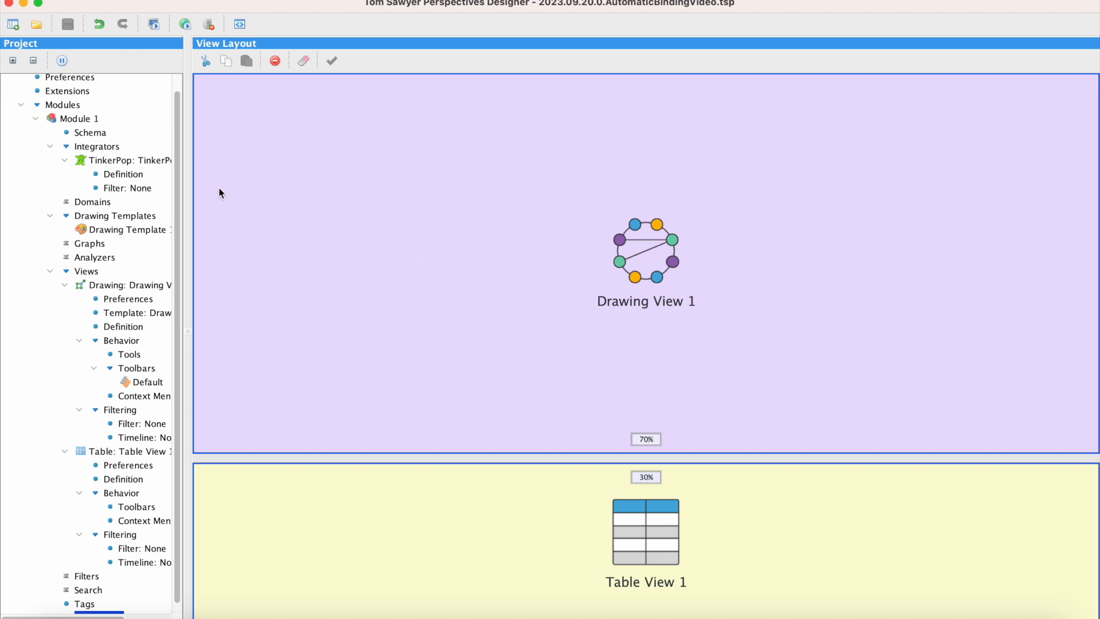
# Step: Raise the limit in the integrator's Query 1 to 300 and refresh the database content
pyautogui.click(136, 174)
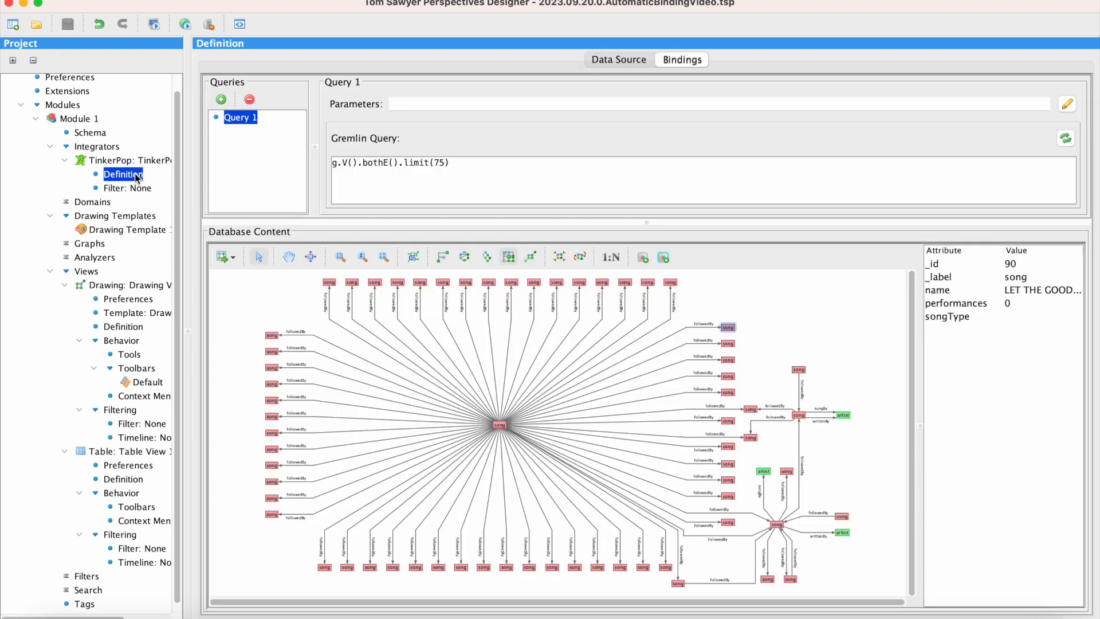
pyautogui.click(444, 163)
pyautogui.press('BackSpace')
pyautogui.press('BackSpace')
pyautogui.write('300')
pyautogui.click(1066, 139)
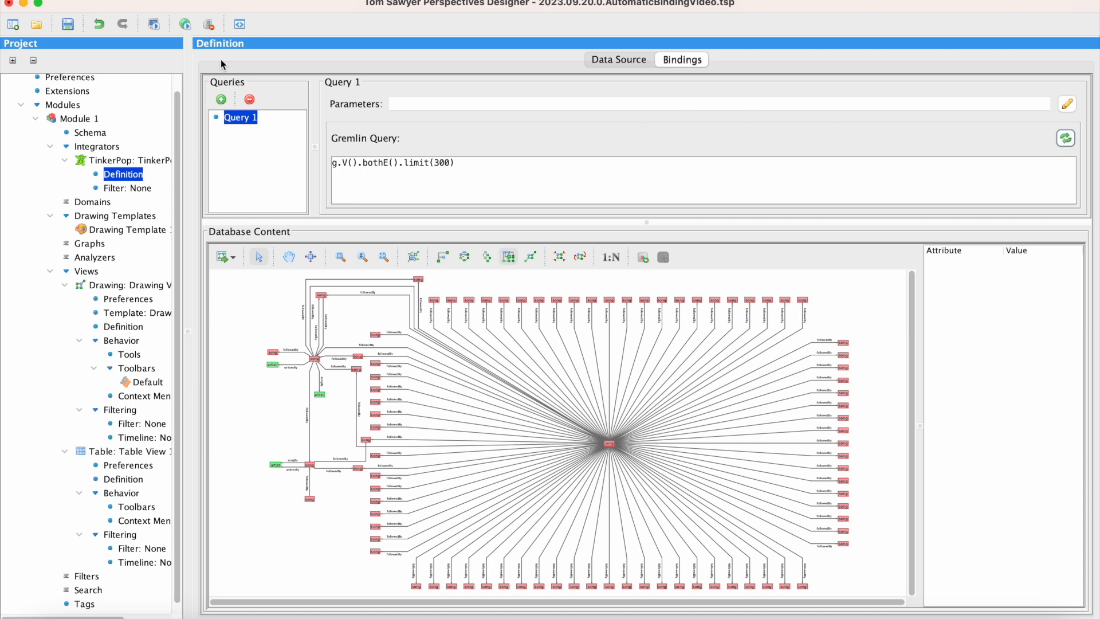
# Step: Open the web preview of the project to view the enlarged song graph and table, and return to Perspectives Designer
pyautogui.click(184, 25)
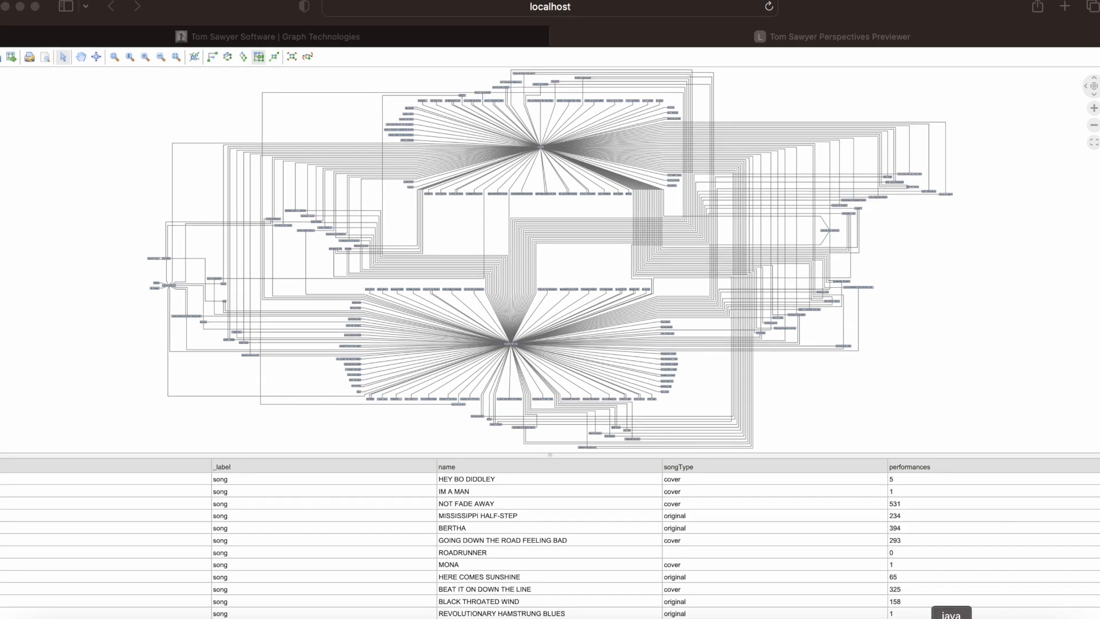
pyautogui.click(952, 617)
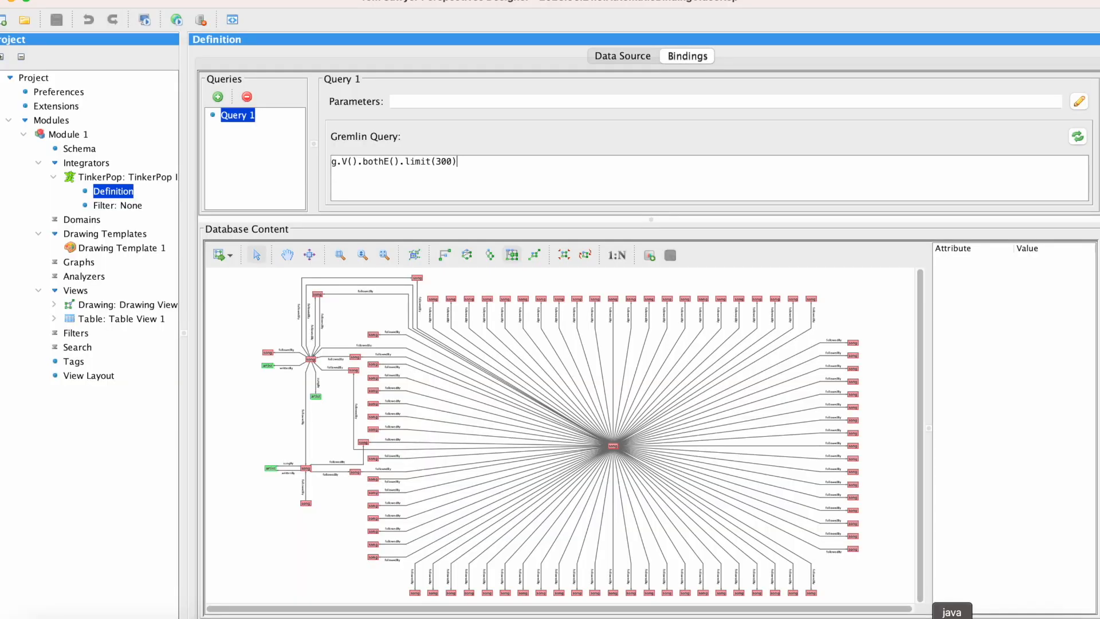
# Step: Add Query 2 to the integrator's bindings with the Gremlin query g.V().match(__.as('a').has('name', 'Garcia')).bothE().limit(75) and load its database content
pyautogui.click(218, 97)
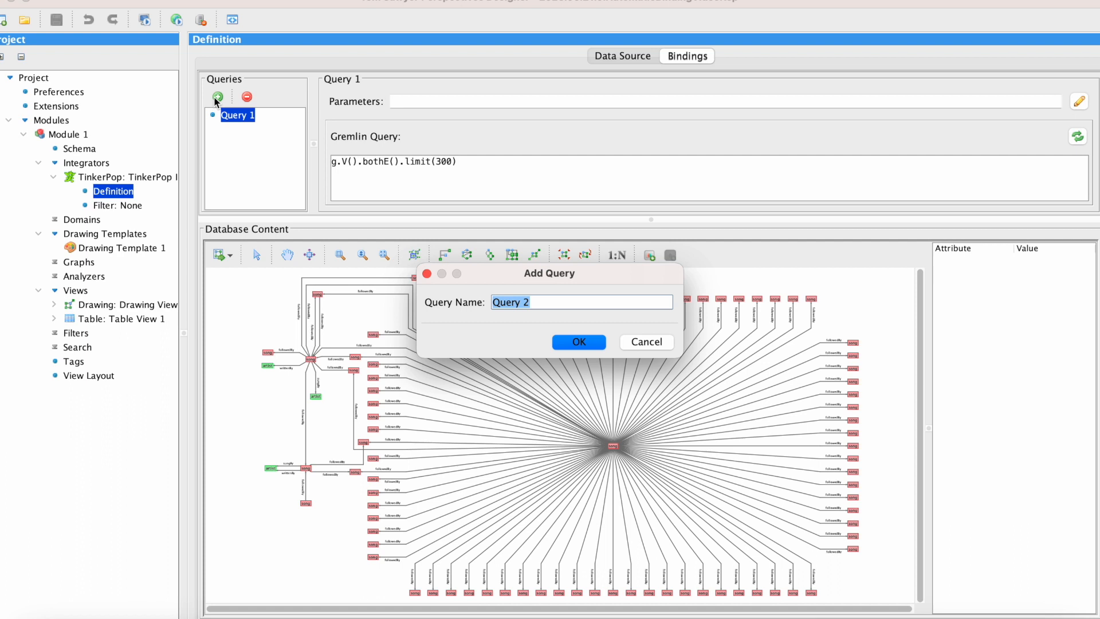
pyautogui.press('Return')
pyautogui.click(369, 177)
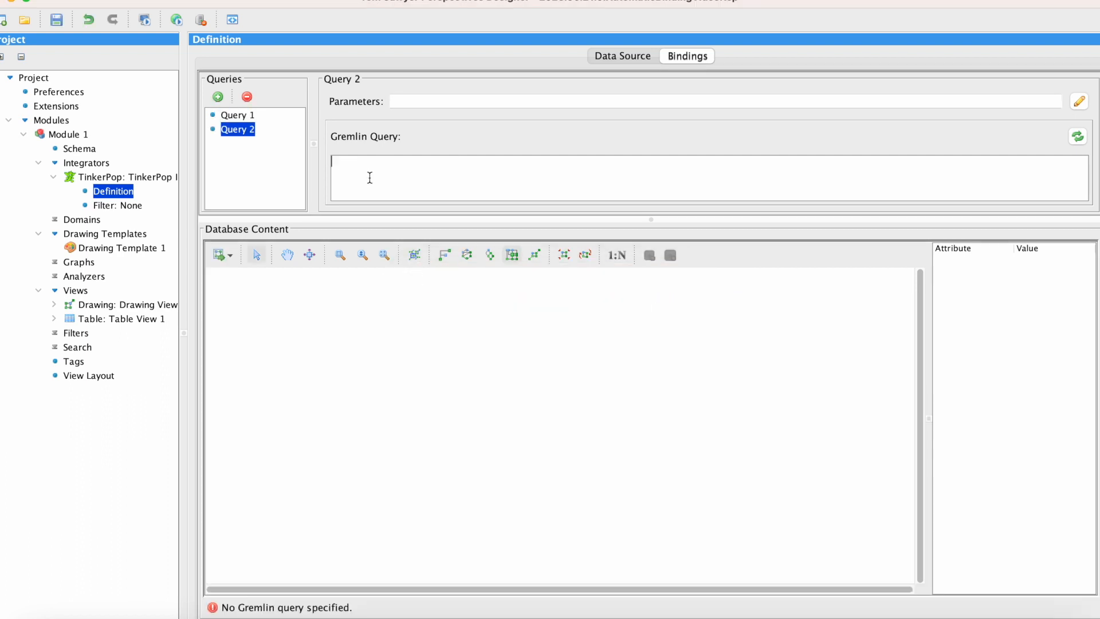
pyautogui.write("g.V().match(__.as('a').has('name', 'Garcia')).bothE().limit(75)")
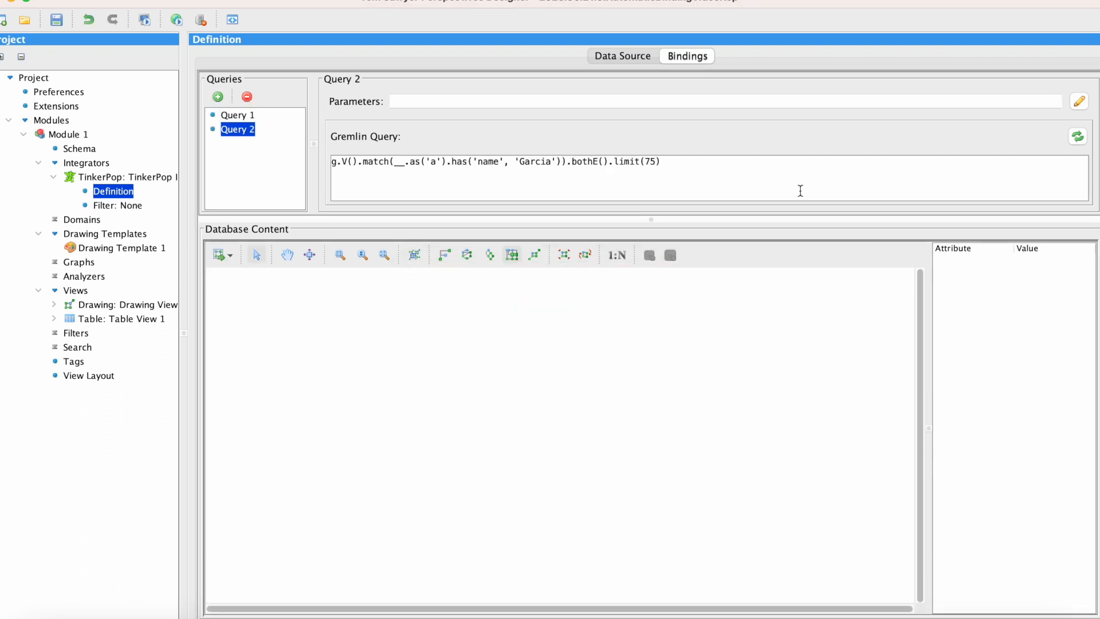
pyautogui.click(1080, 139)
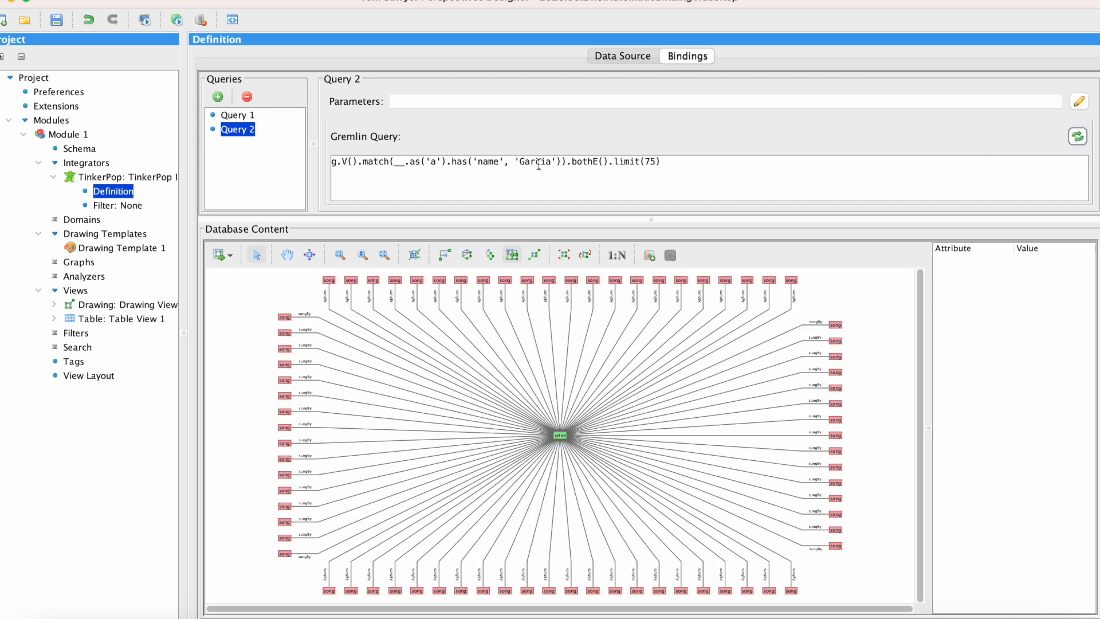
# Step: Launch a new web preview of the project with Query 2 included
pyautogui.click(176, 19)
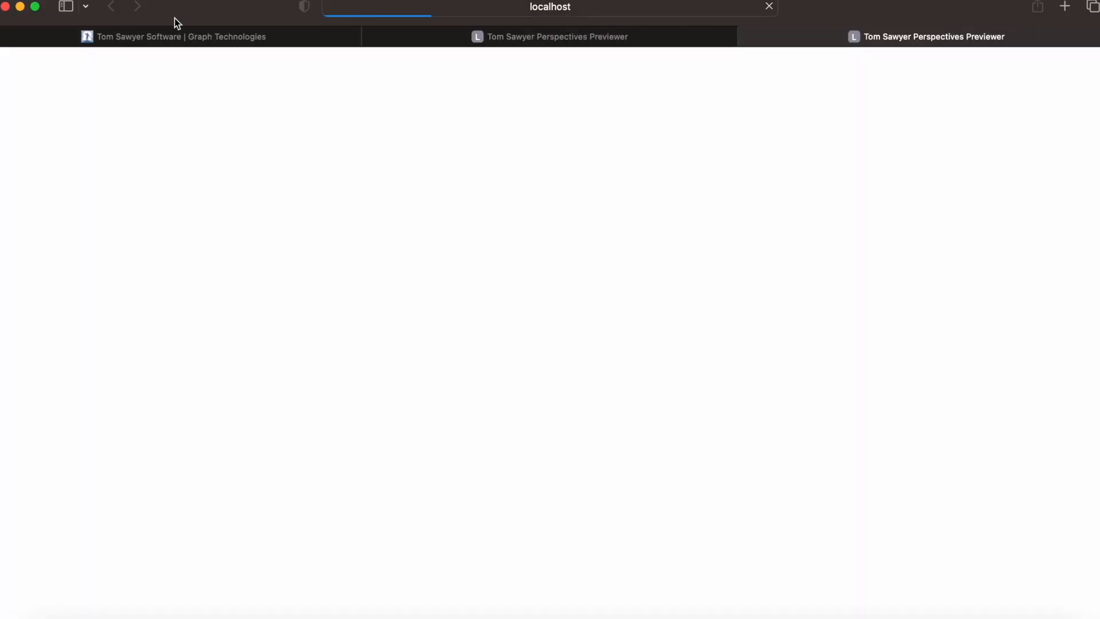